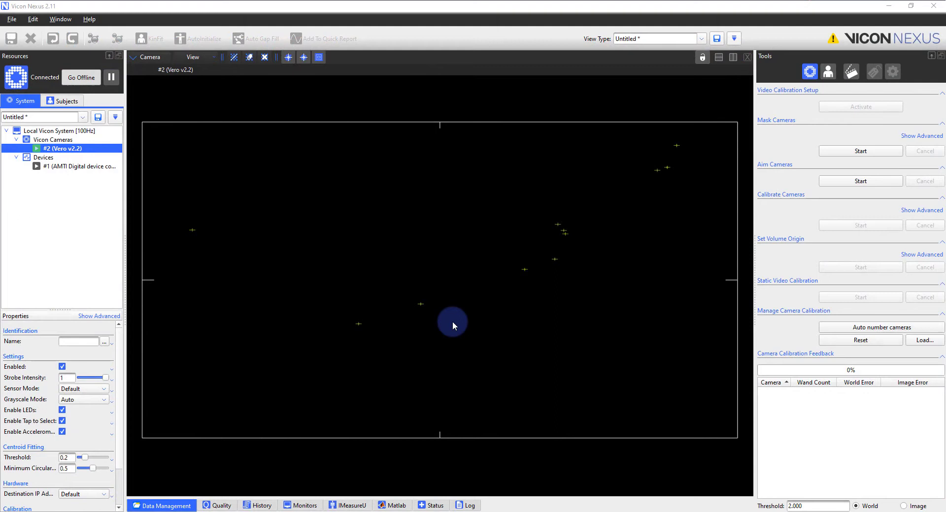
- Show the Local Vicon System properties: 100 frame rate, 250 MB buffer, Labels output level
click(195, 57)
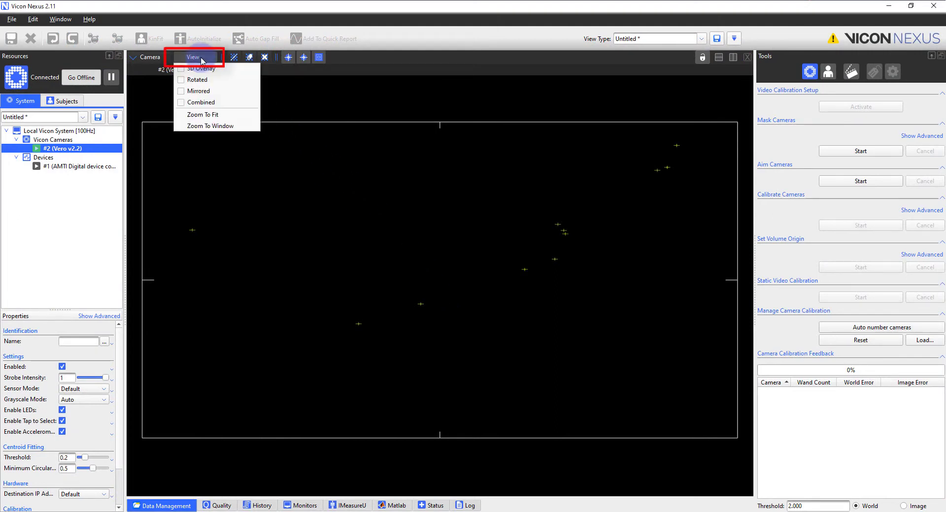
click(227, 102)
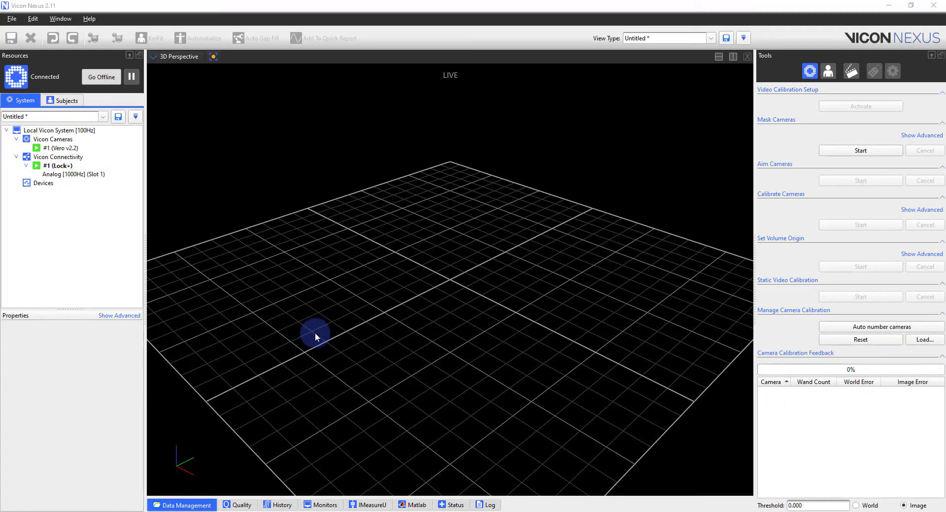
click(96, 132)
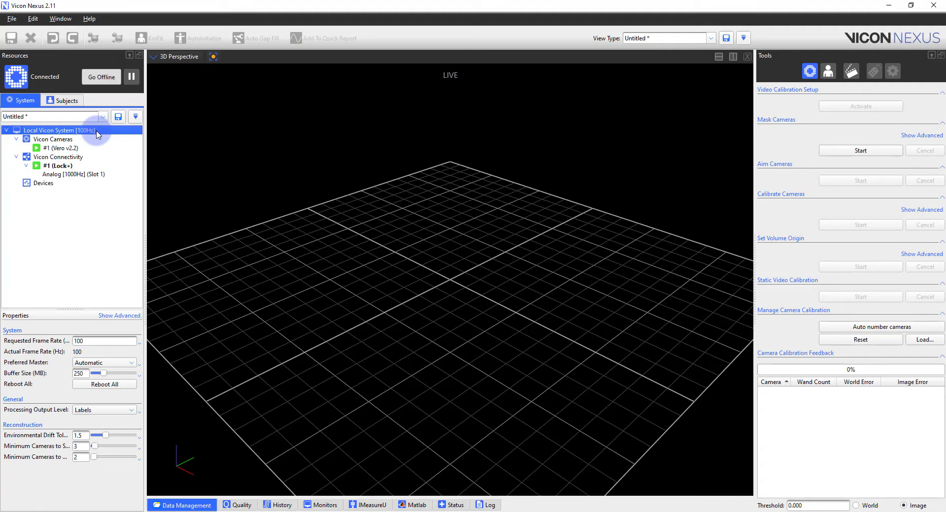
- Set the system's Requested Frame Rate to 101.01
click(89, 341)
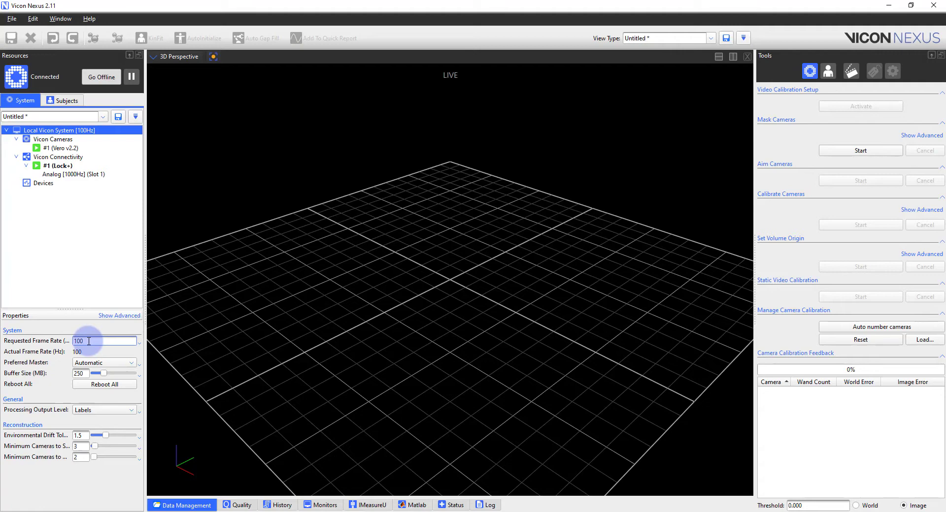
text(101.01)
click(162, 347)
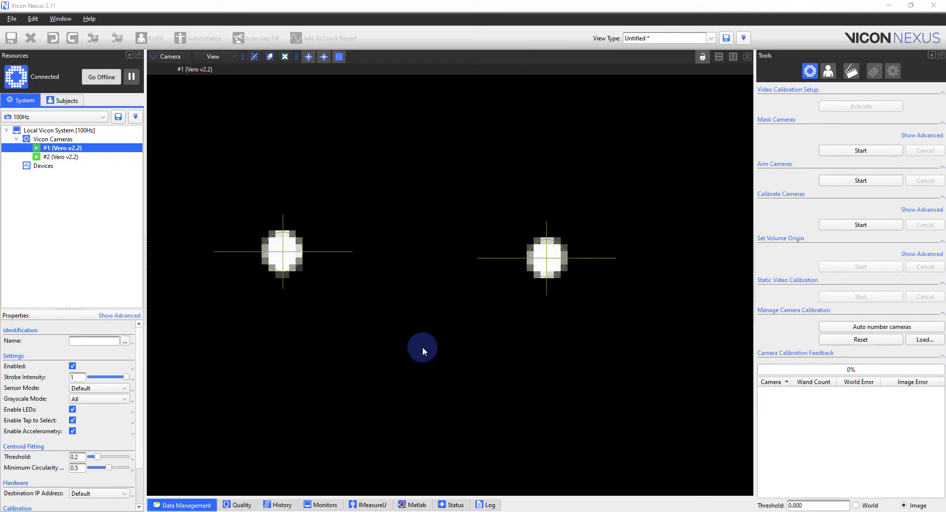
- Switch the system frame-rate preset to 300Hz and show camera #2's live view
click(89, 117)
click(81, 124)
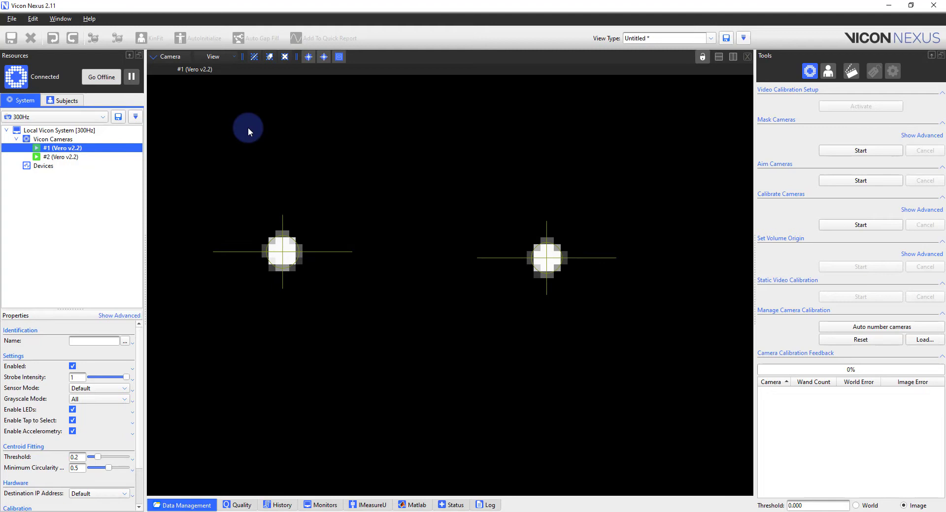
click(75, 157)
scroll(417, 200, up, 10)
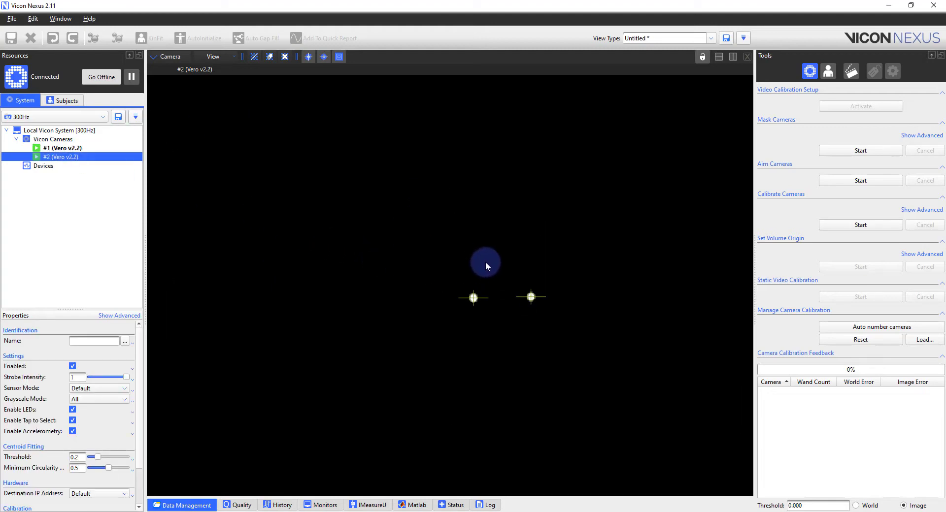
scroll(500, 266, up, 3)
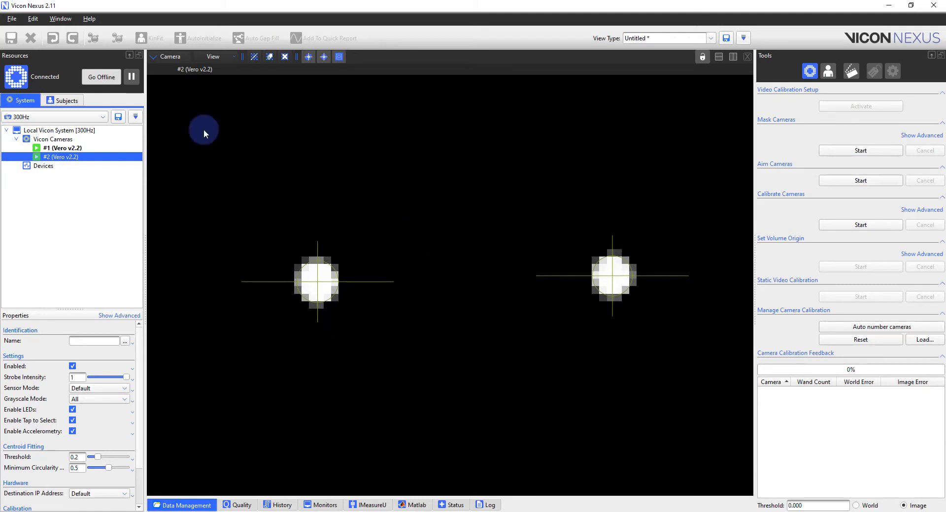
- Return the system frame-rate preset to 100Hz
click(101, 119)
click(74, 105)
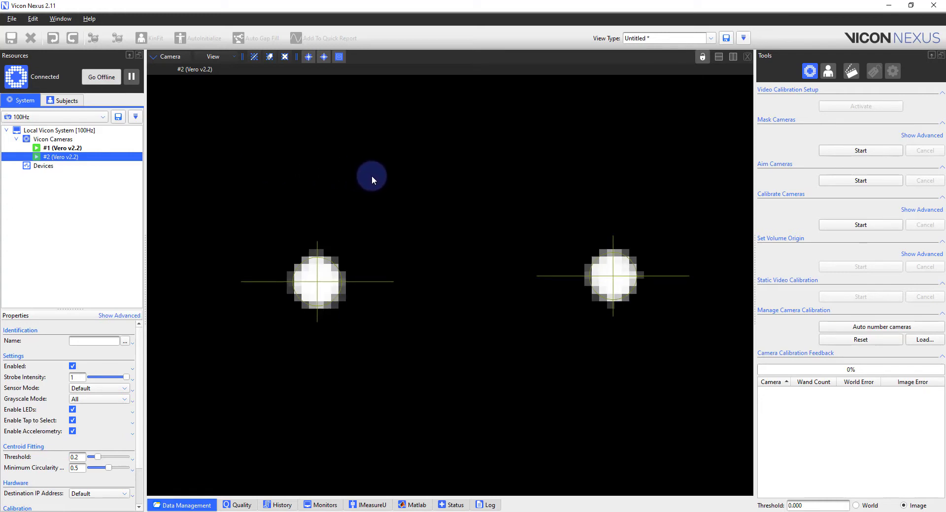
scroll(373, 182, down, 5)
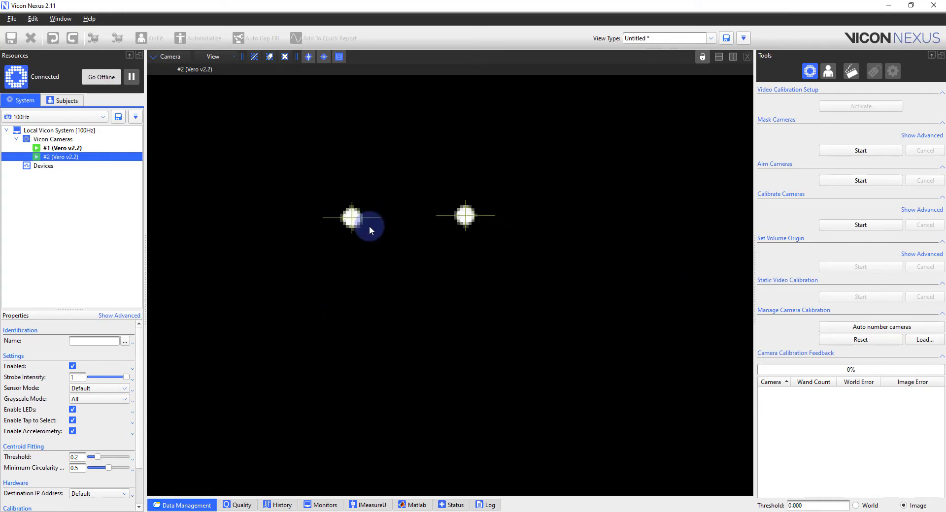
scroll(369, 226, down, 5)
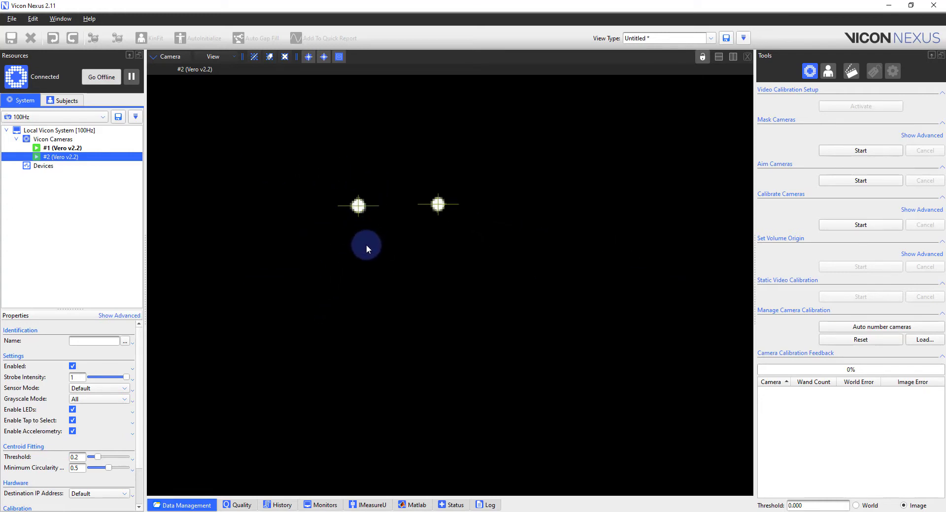
scroll(351, 322, down, 2)
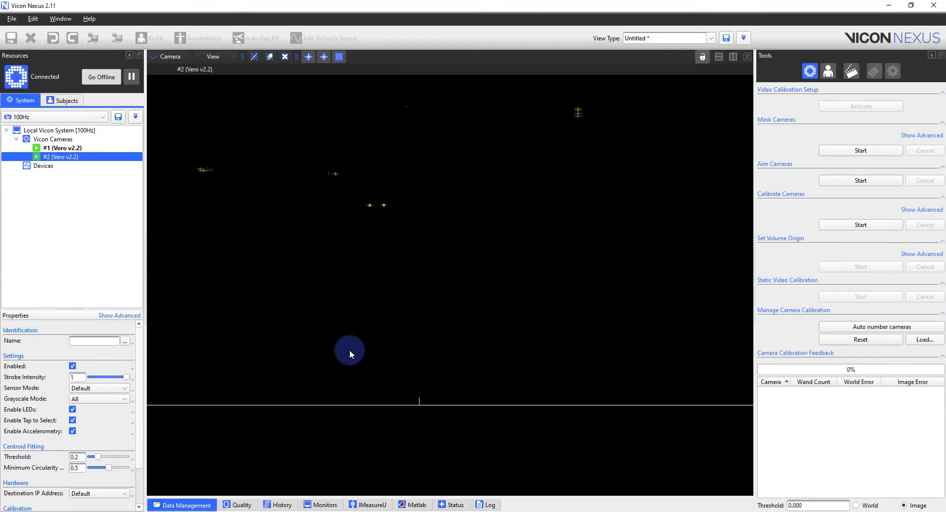
scroll(387, 311, down, 5)
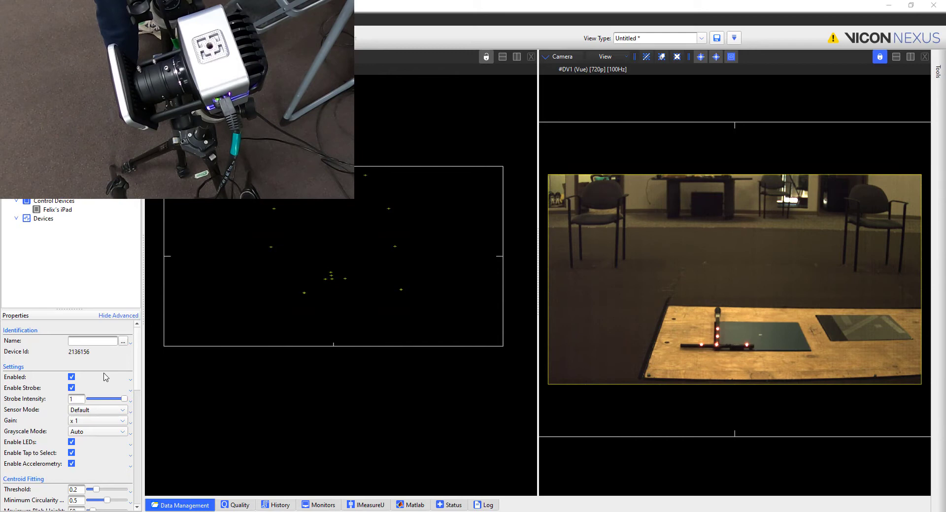
click(87, 433)
click(79, 455)
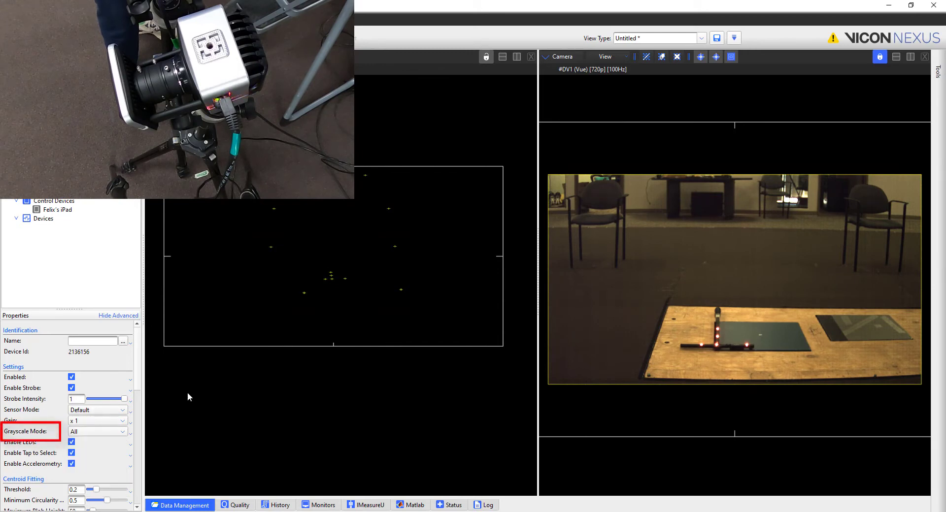
scroll(332, 283, up, 5)
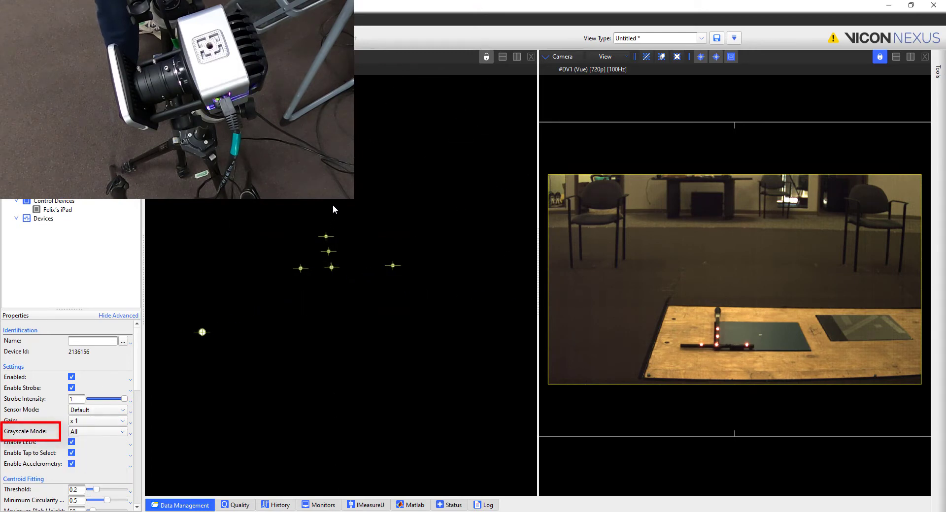
scroll(329, 267, up, 5)
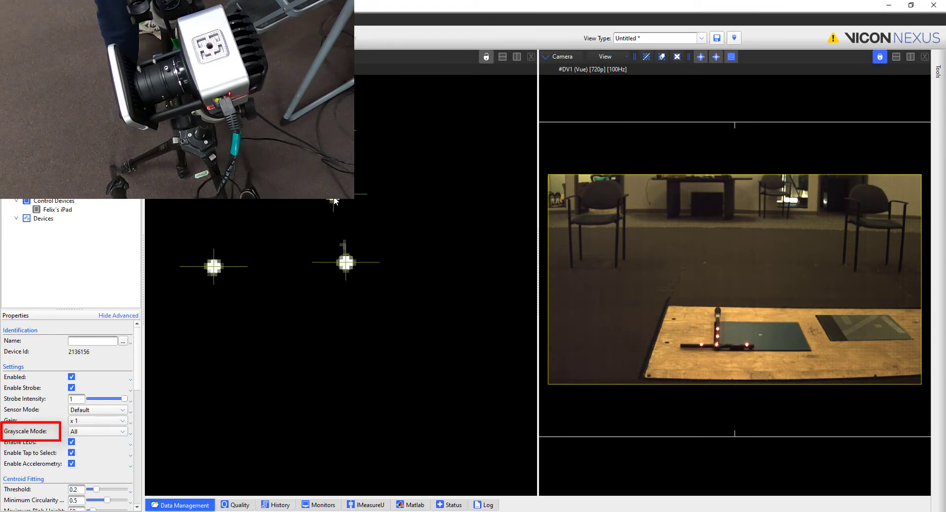
scroll(330, 256, down, 6)
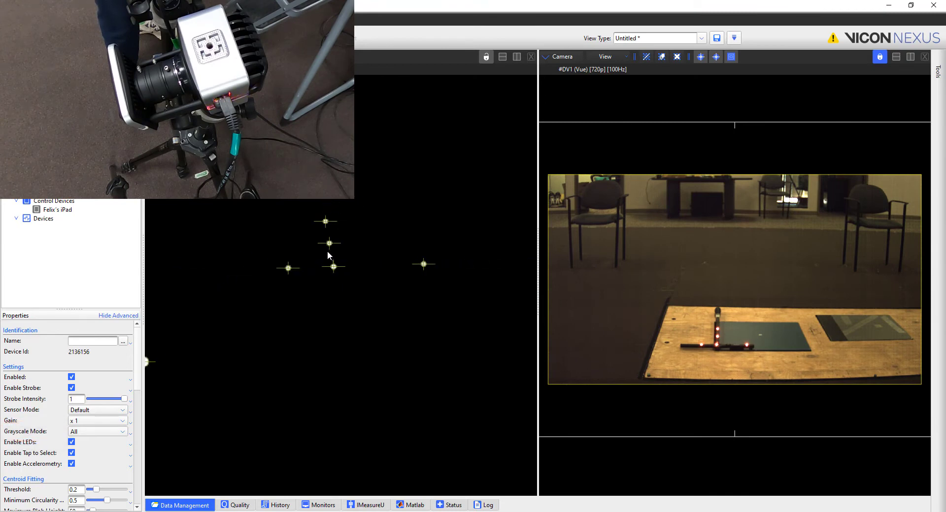
scroll(329, 255, down, 8)
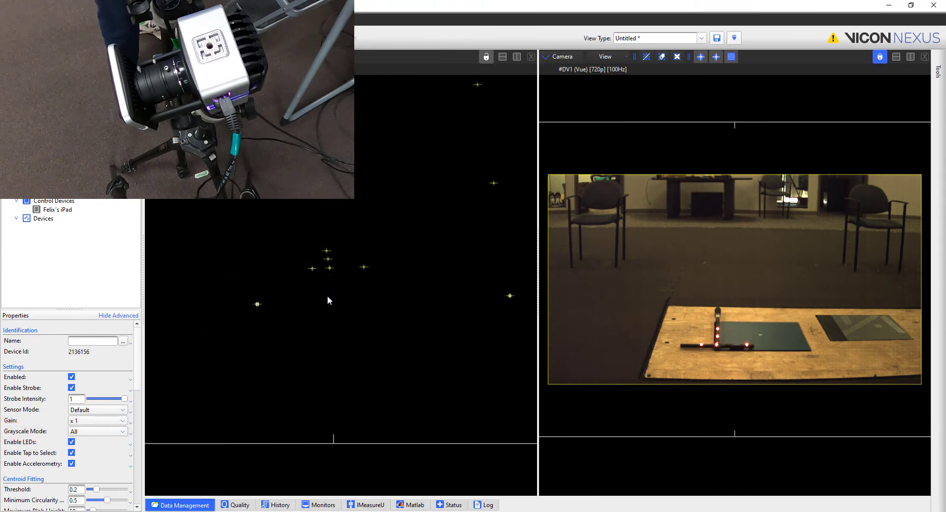
scroll(329, 315, down, 8)
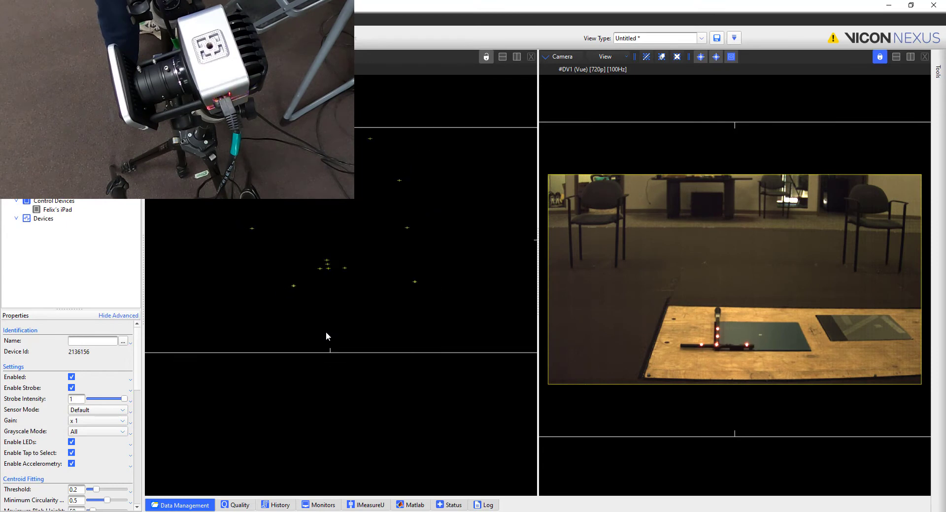
scroll(325, 341, down, 3)
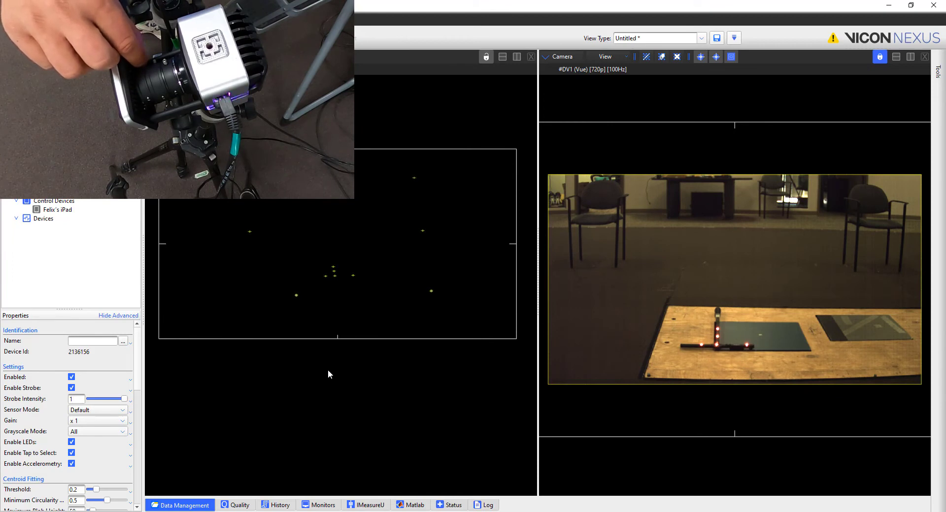
scroll(309, 297, up, 6)
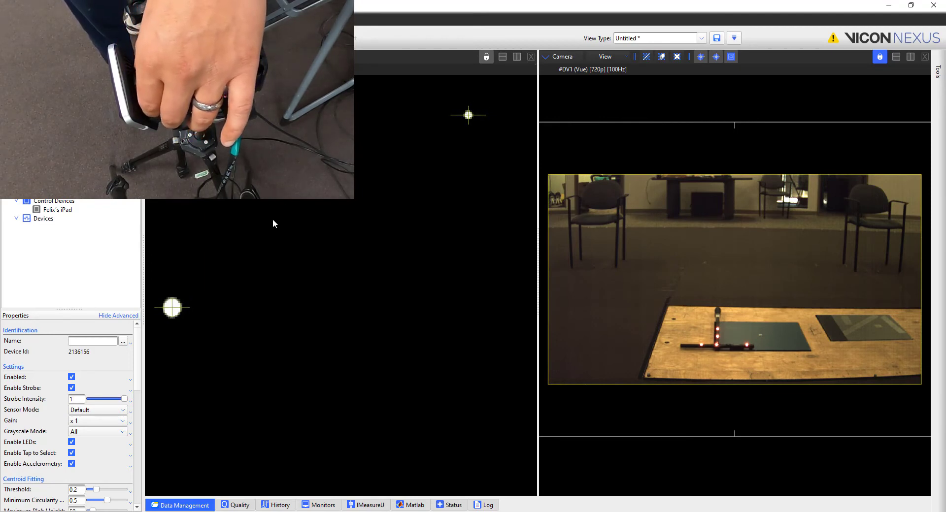
scroll(275, 236, down, 5)
scroll(187, 255, up, 1)
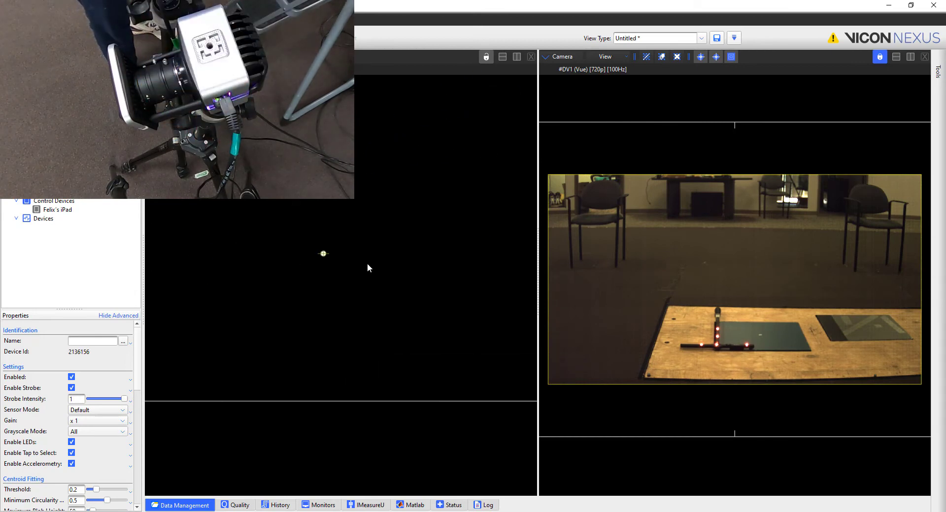
scroll(366, 206, down, 2)
scroll(344, 291, up, 8)
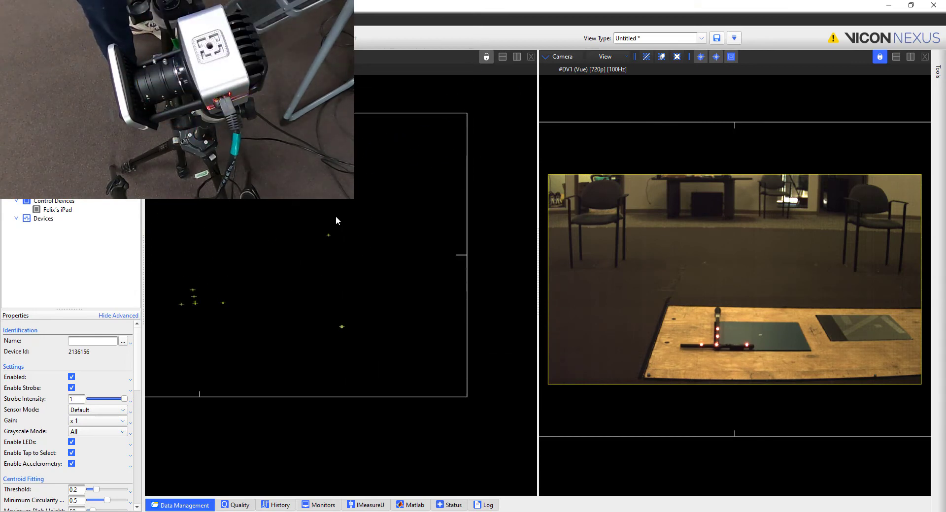
scroll(317, 222, down, 8)
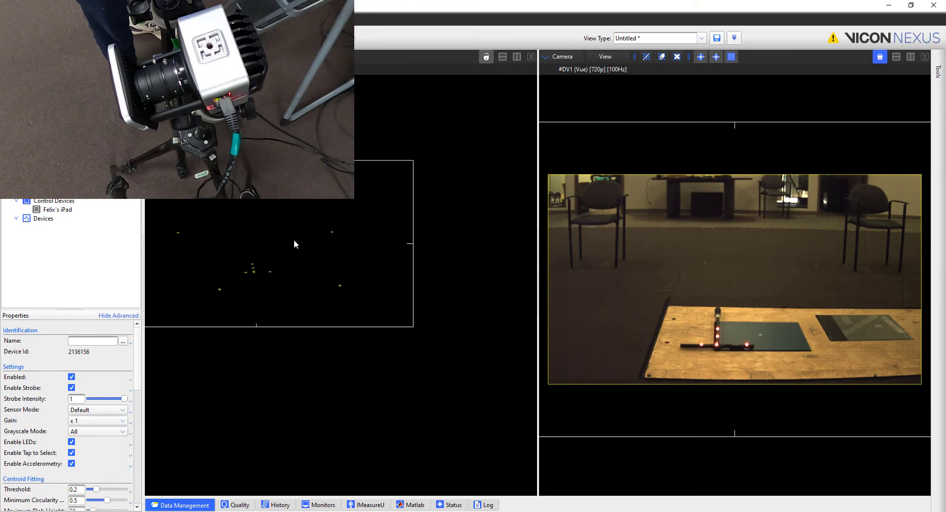
scroll(294, 239, up, 2)
scroll(374, 276, up, 1)
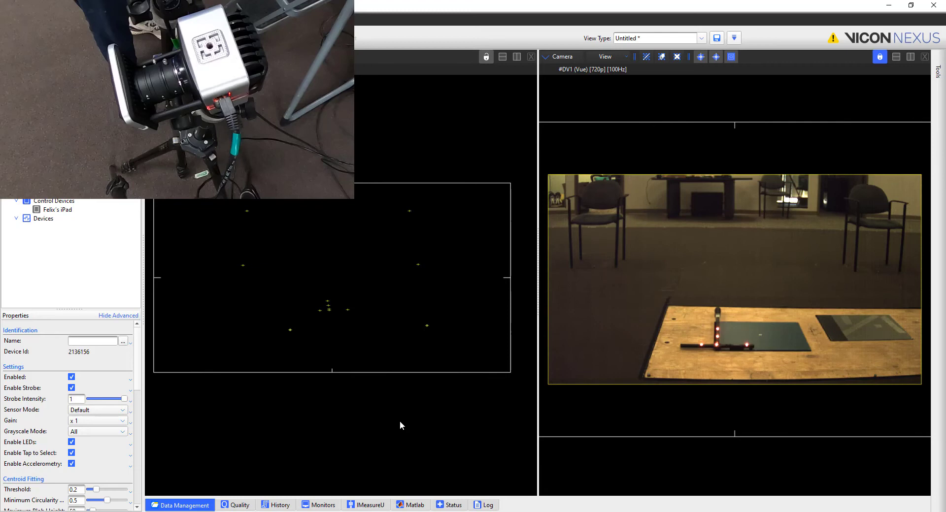
- Enable the Target Volume option and set the Vero camera view to 3D Overlay
click(400, 422)
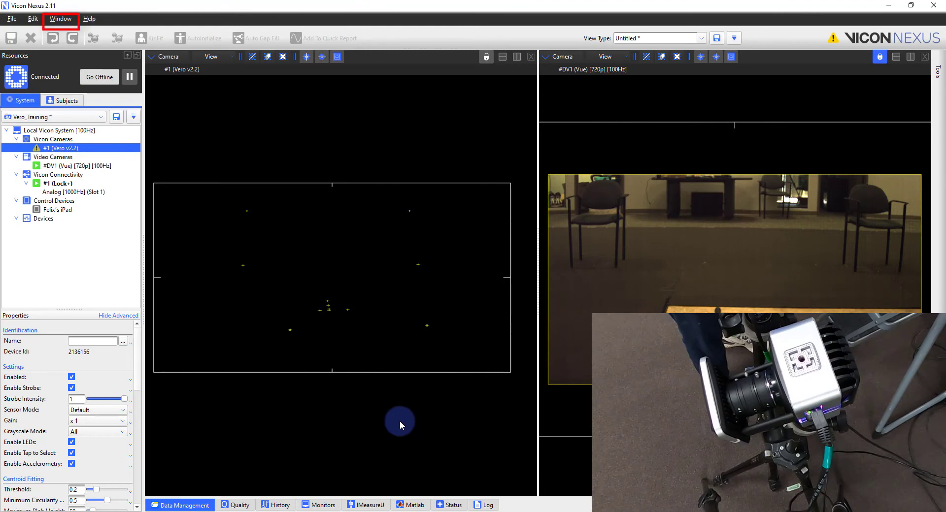
click(61, 18)
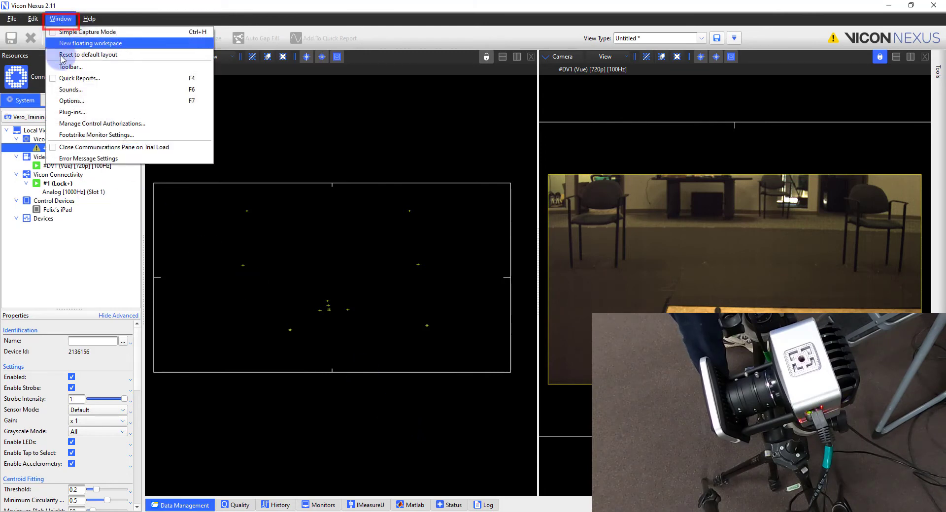
click(72, 100)
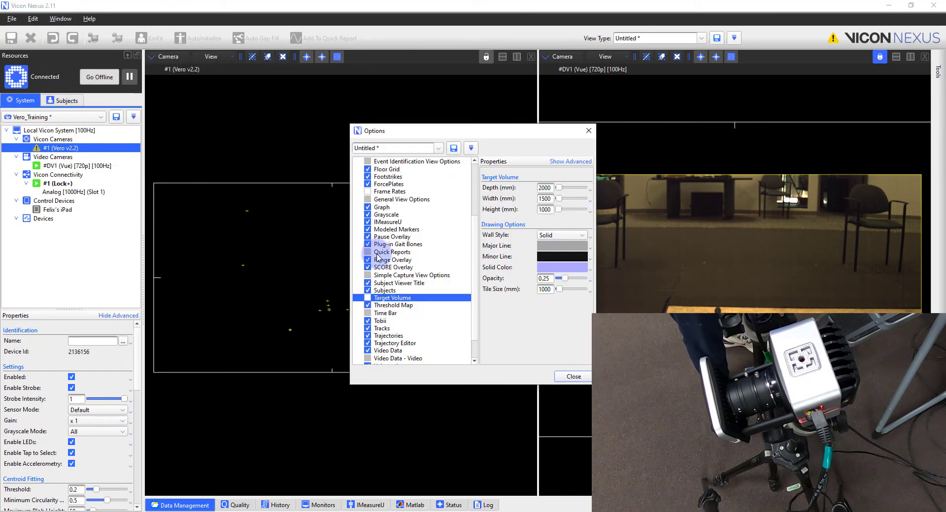
click(368, 298)
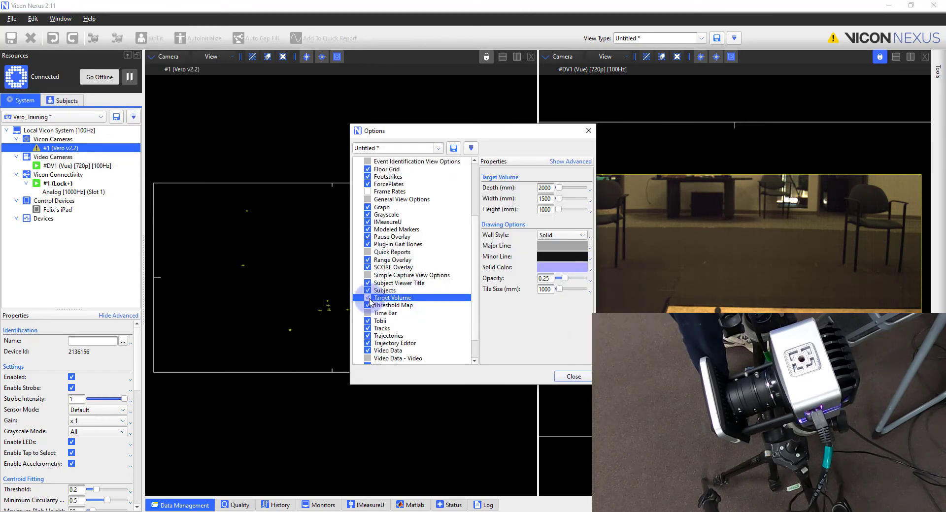
click(573, 377)
click(217, 57)
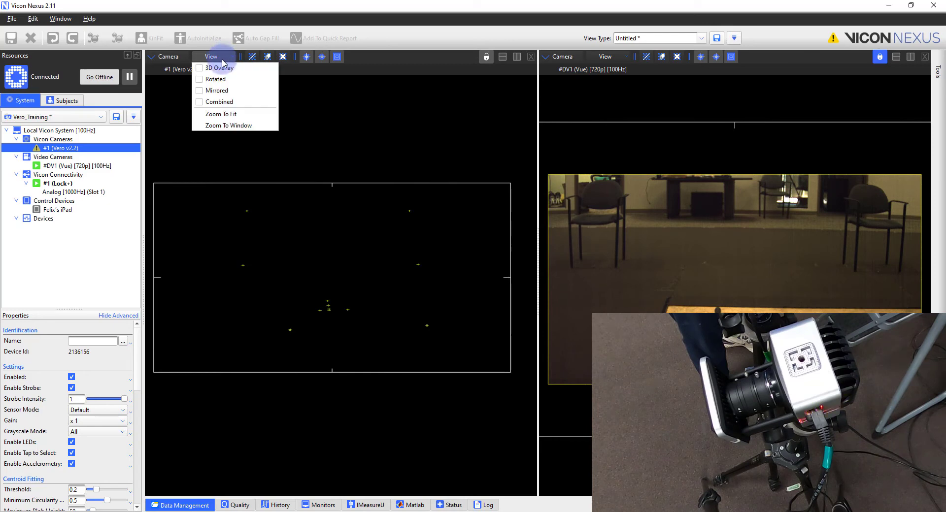
click(220, 75)
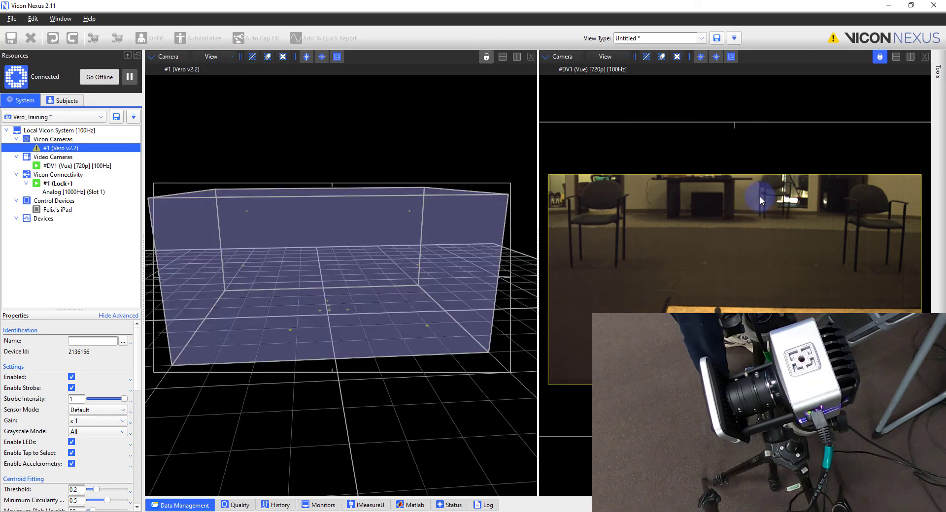
- Expand the system preparation tools and start Aim Cameras
click(937, 72)
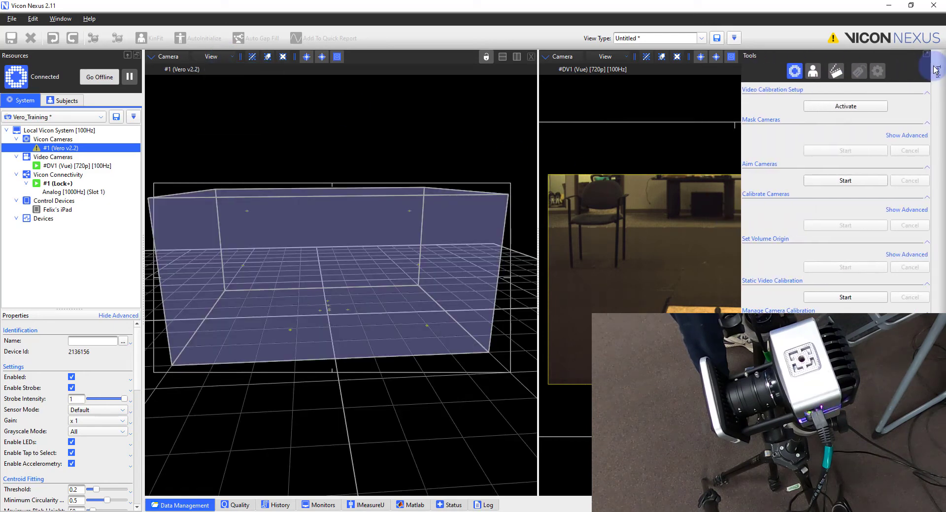
click(863, 181)
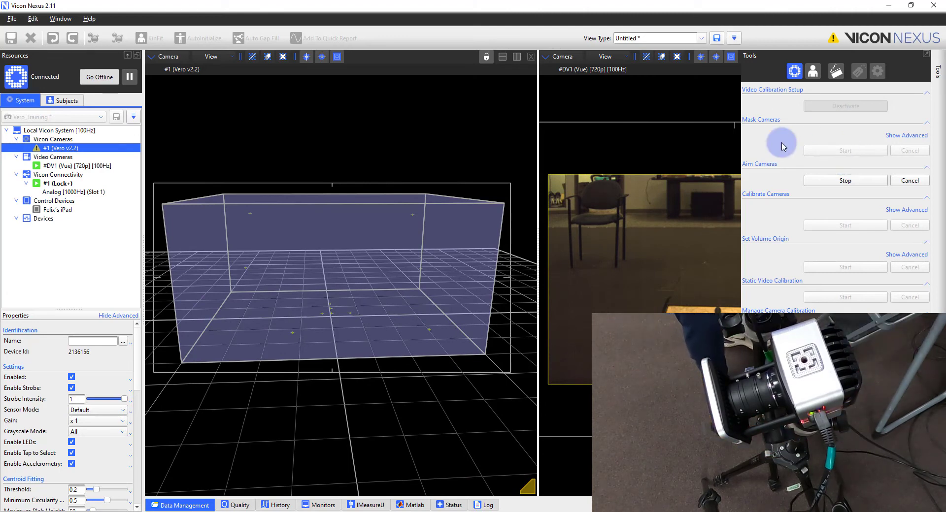
- Stop camera aiming
click(825, 186)
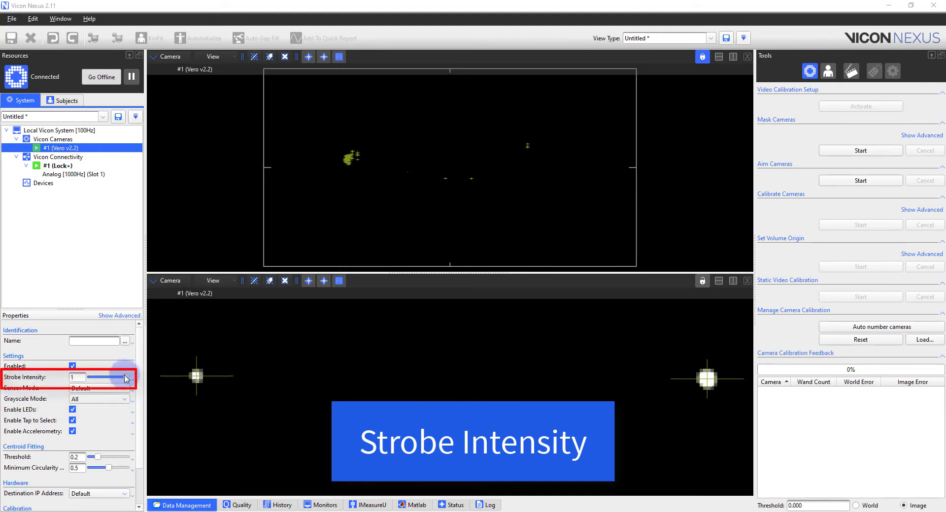
- Lower strobe intensity to 0.45 to dim markers, then reset it to default 1
drag(125, 379, 109, 382)
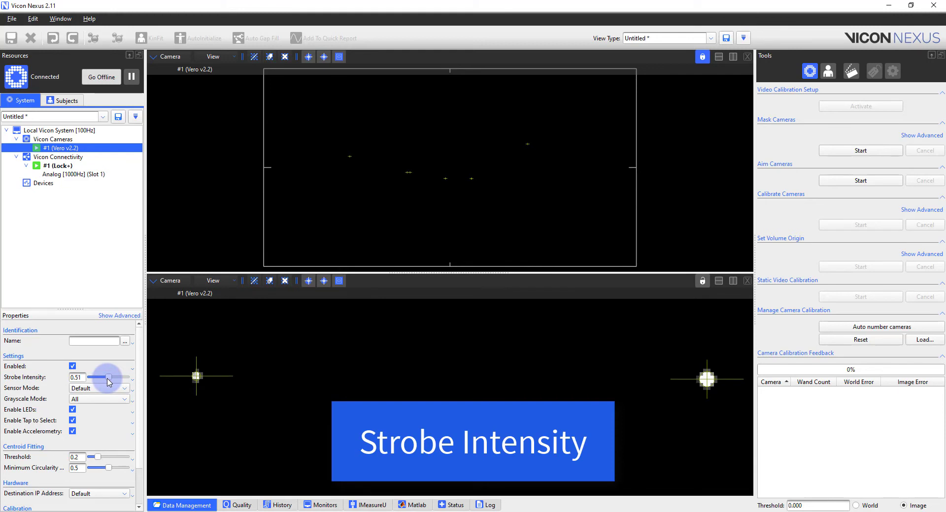
drag(108, 379, 105, 380)
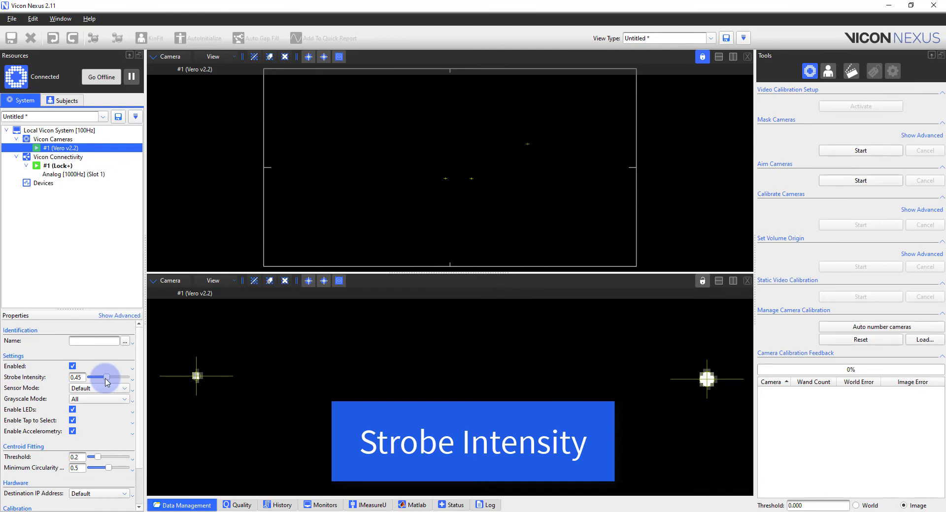
click(132, 378)
click(141, 388)
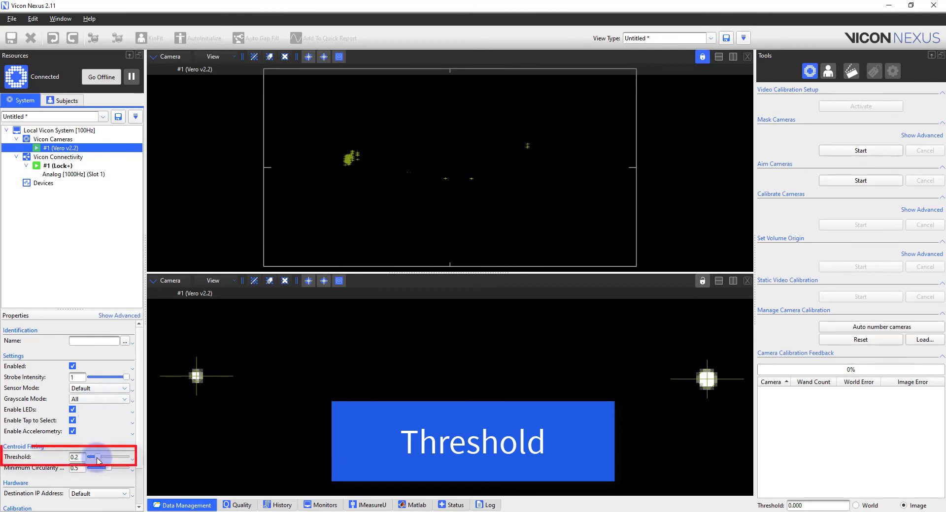
- Drag the Centroid Fitting Threshold up from 0.2 to filter out faint reflections
drag(99, 460, 109, 460)
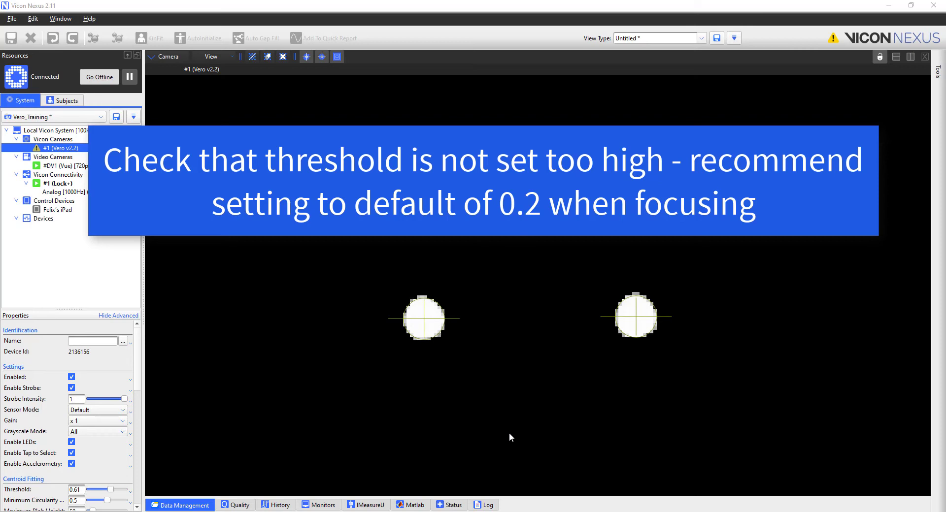
- Reset the centroid threshold to its default of 0.2
click(130, 491)
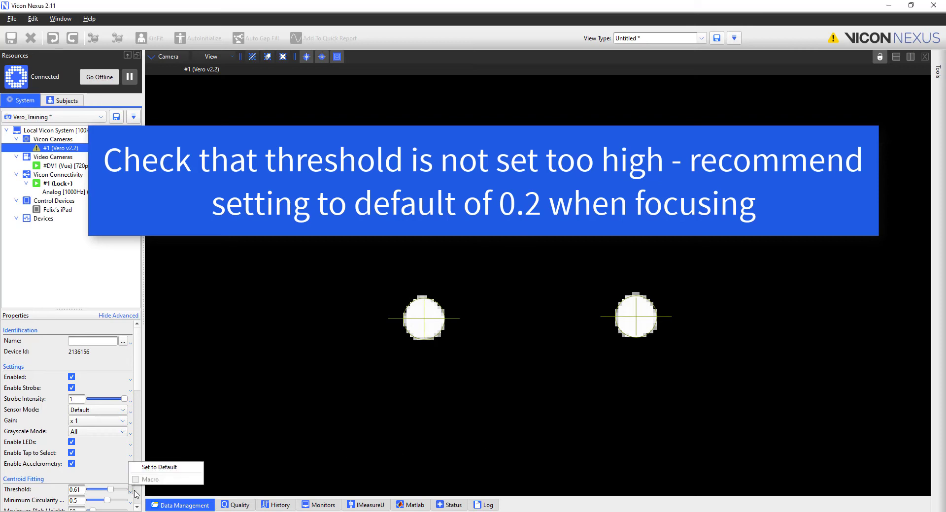
click(146, 467)
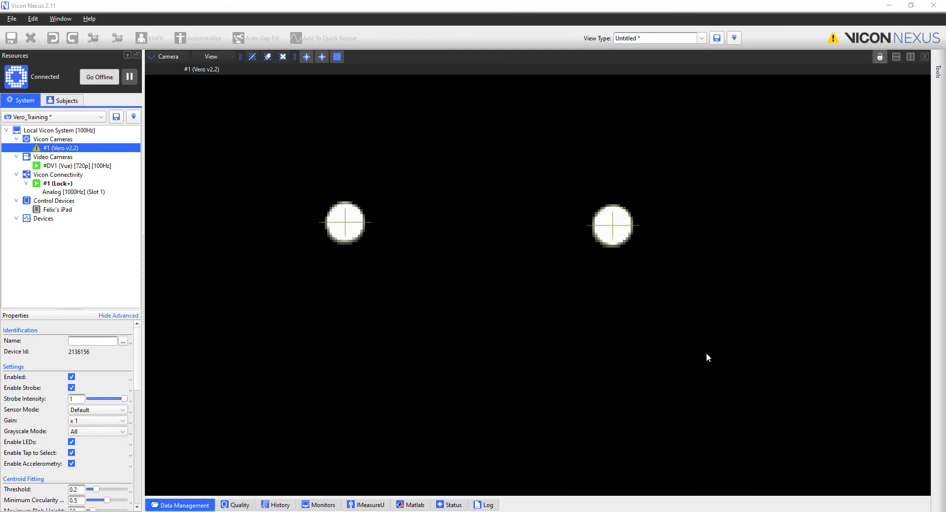
scroll(593, 306, down, 3)
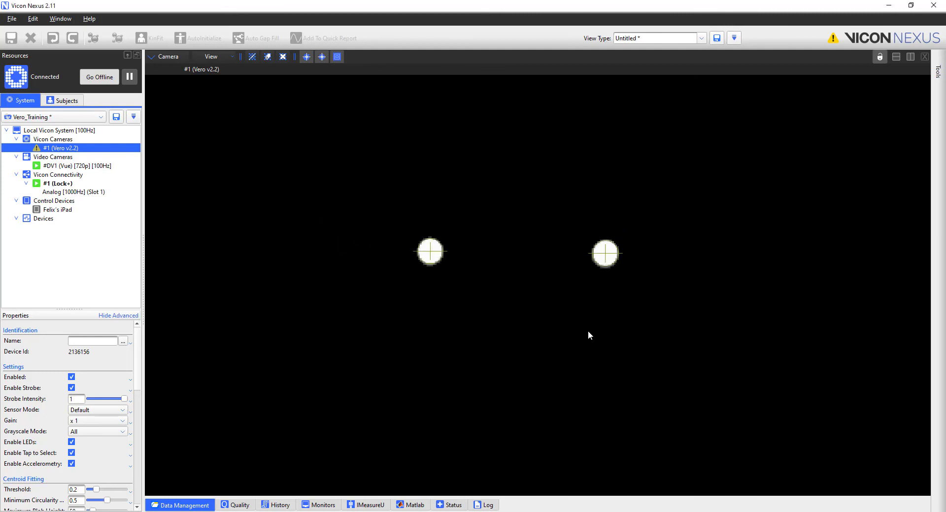
scroll(589, 335, down, 5)
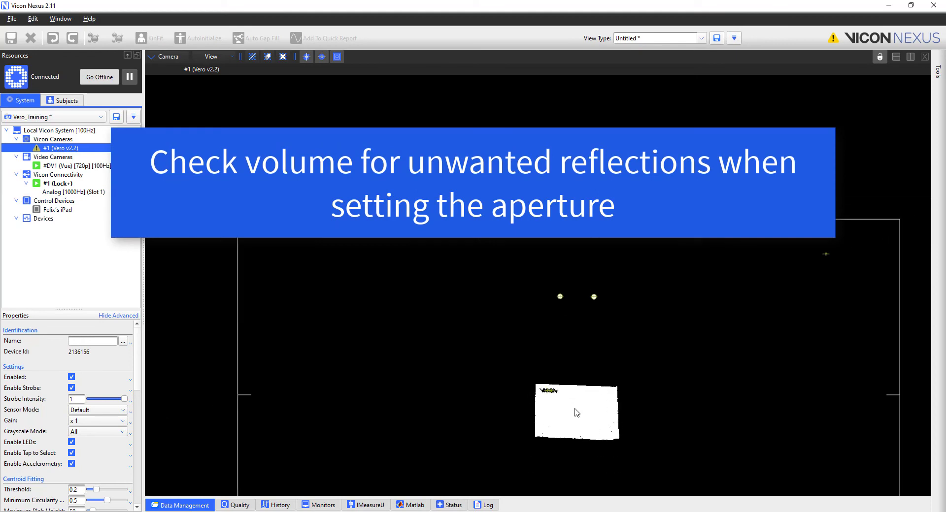
drag(577, 413, 549, 393)
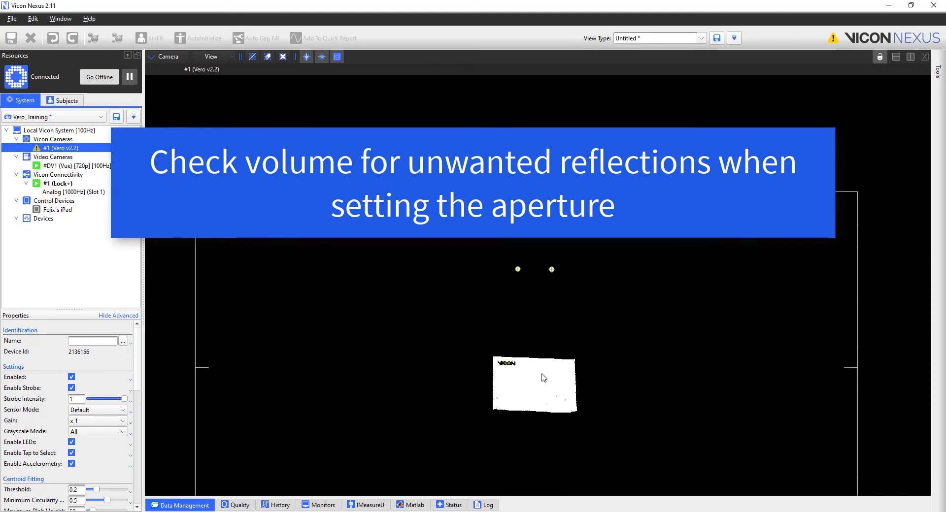
scroll(542, 379, up, 5)
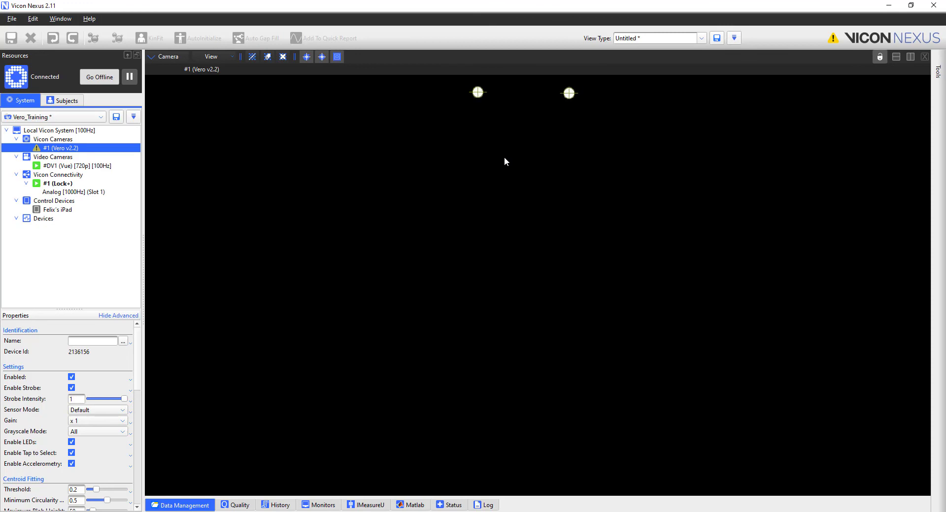
drag(510, 153, 464, 342)
scroll(479, 274, up, 5)
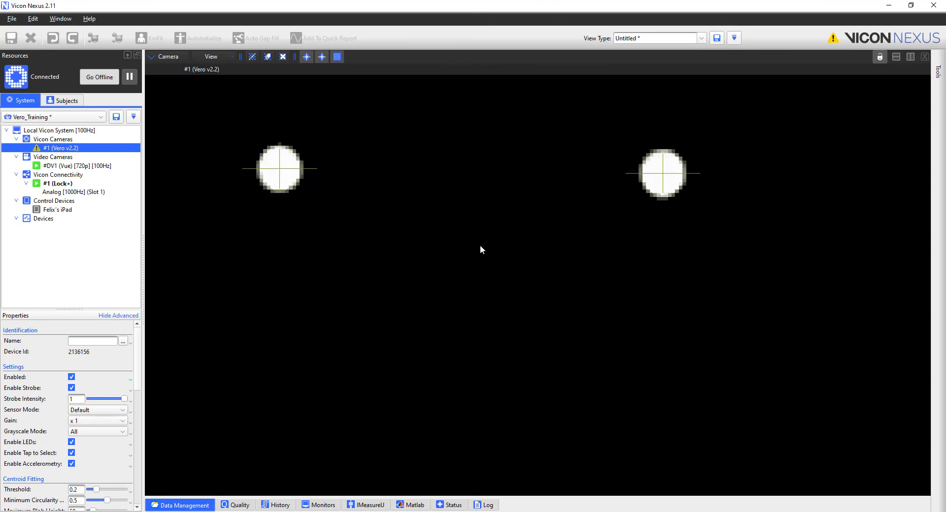